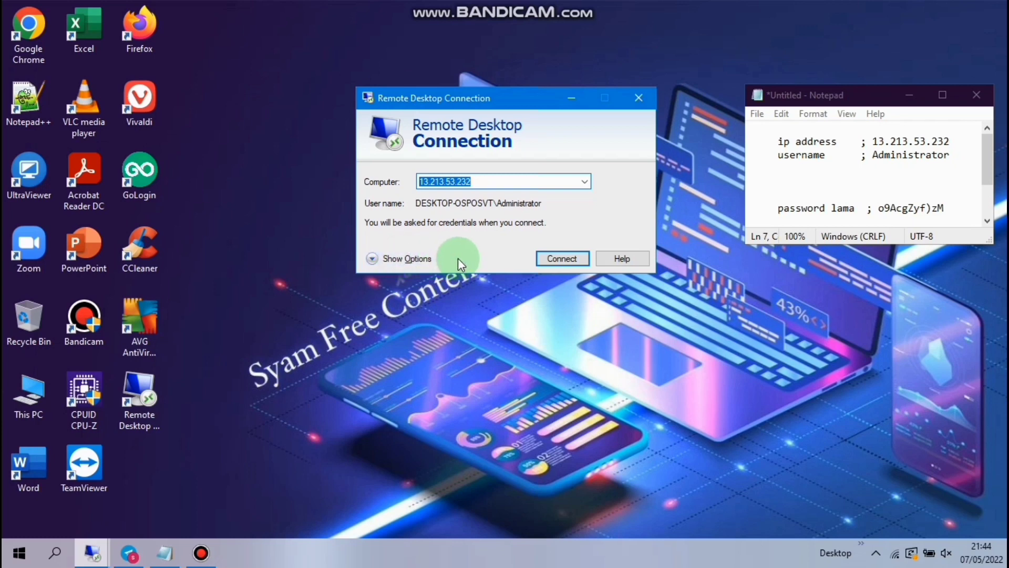
- Connect to the remote computer 13.213.53.232 as Administrator with the old password copied from the Notepad note, accepting the unverified certificate
click(566, 259)
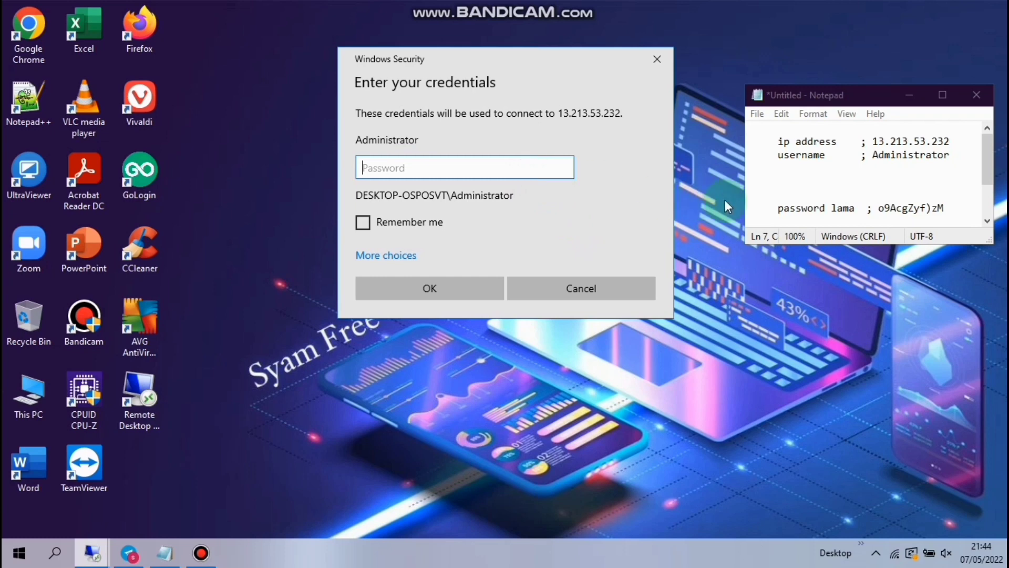
drag(903, 211, 949, 211)
right_click(947, 210)
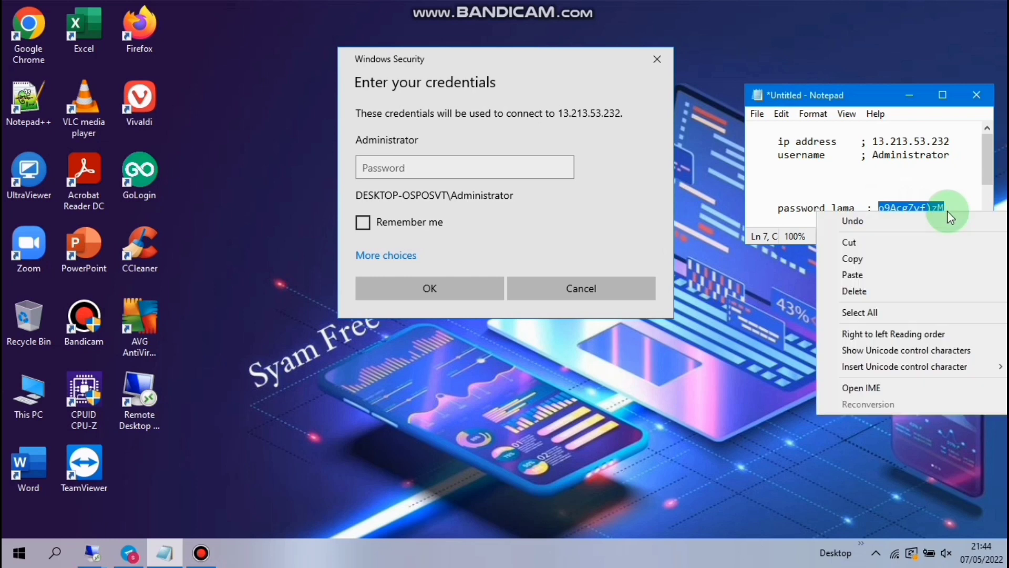
click(893, 256)
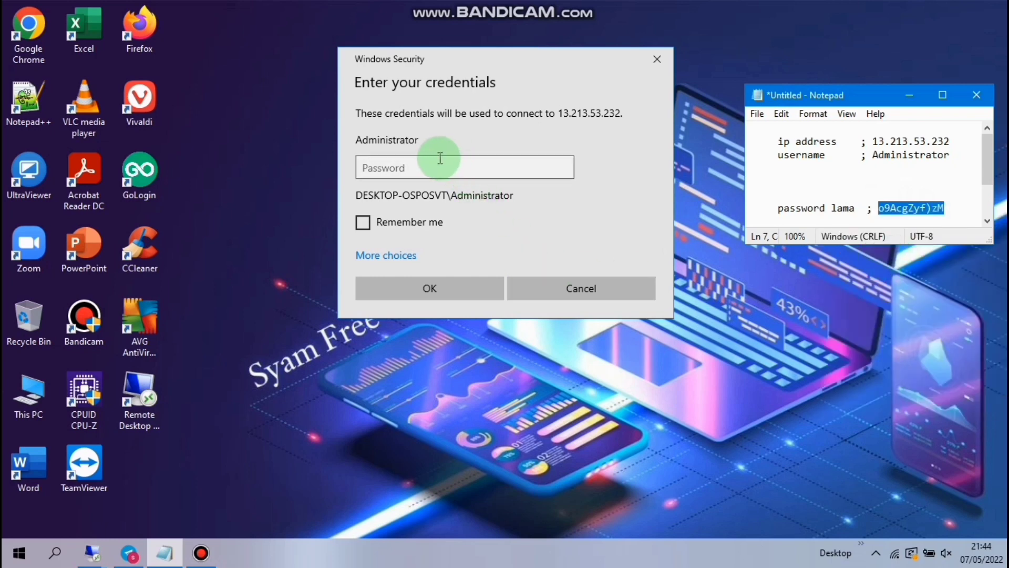
click(419, 169)
right_click(419, 169)
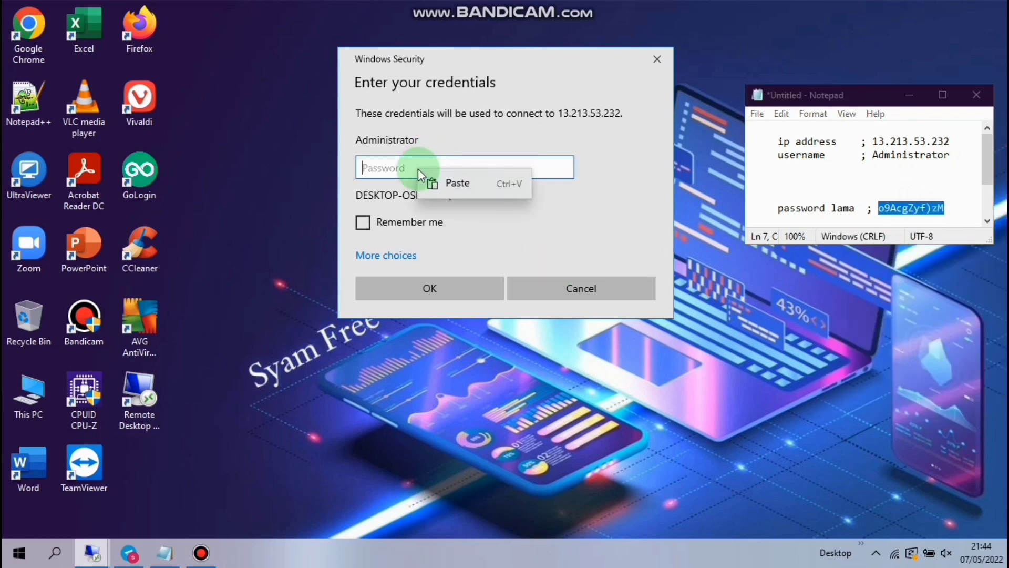
click(441, 184)
key(ctrl+a)
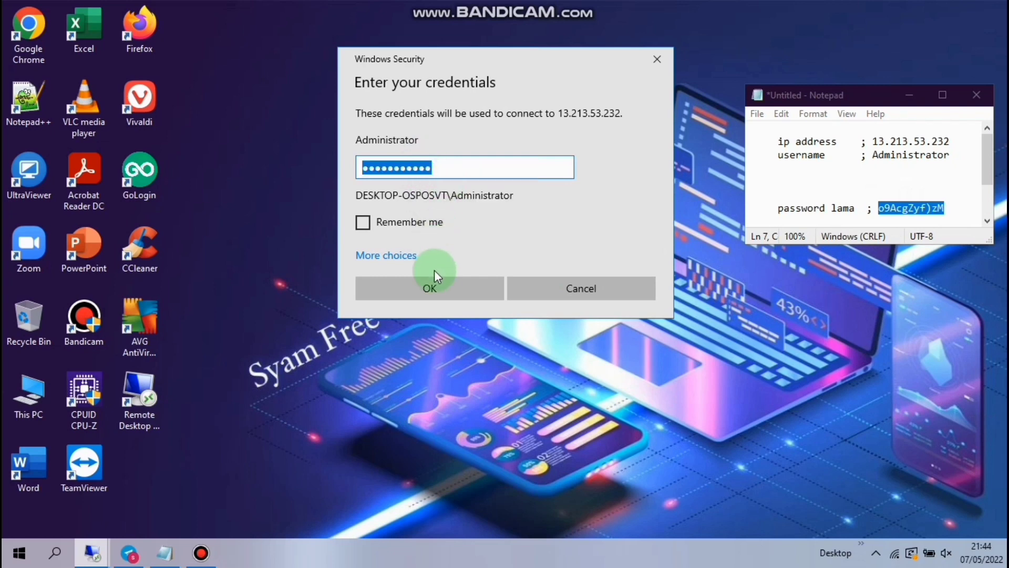
click(434, 290)
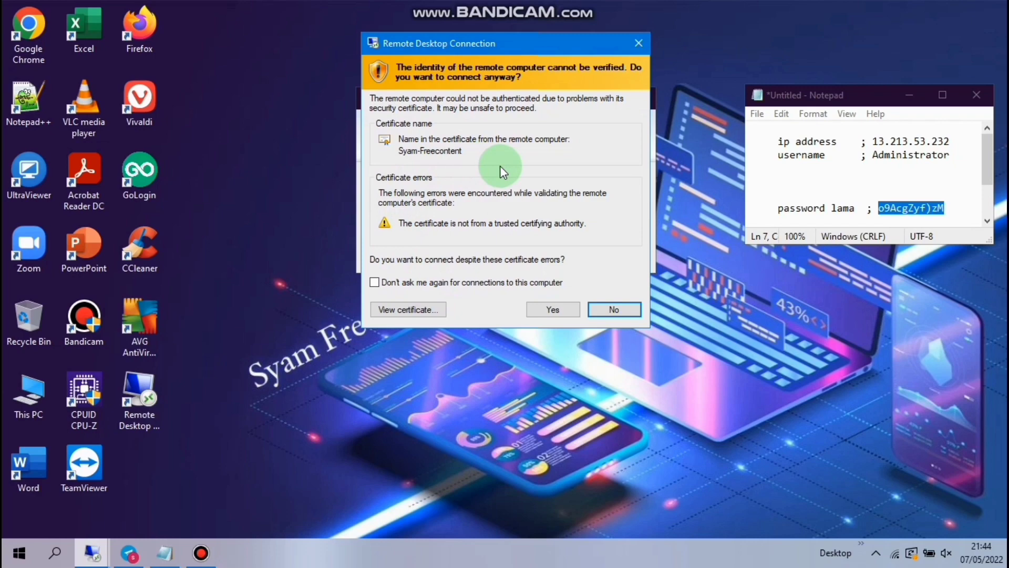
click(553, 309)
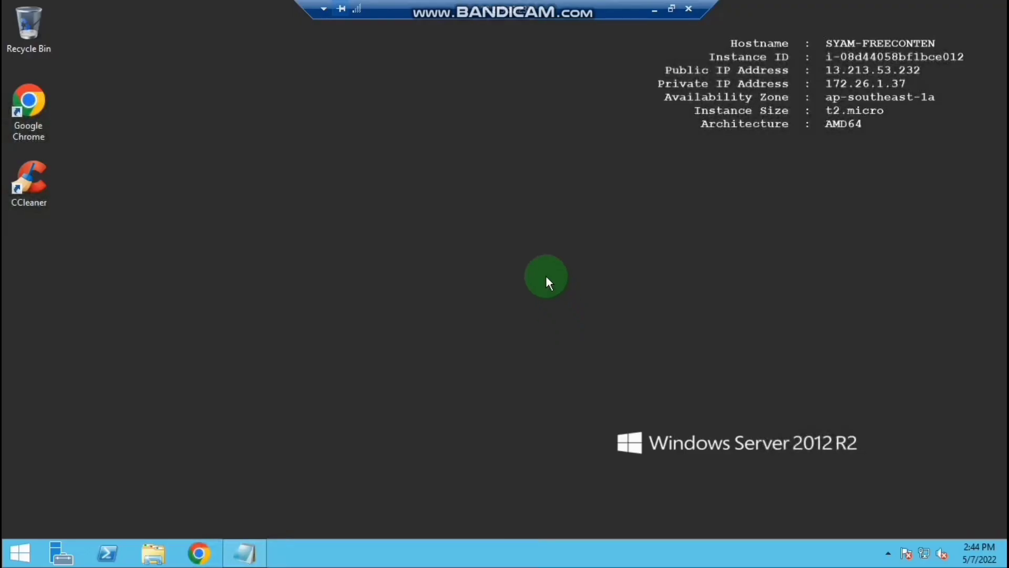
- Open the password change form for the Administrator account under User Accounts in the remote server's Control Panel
click(25, 560)
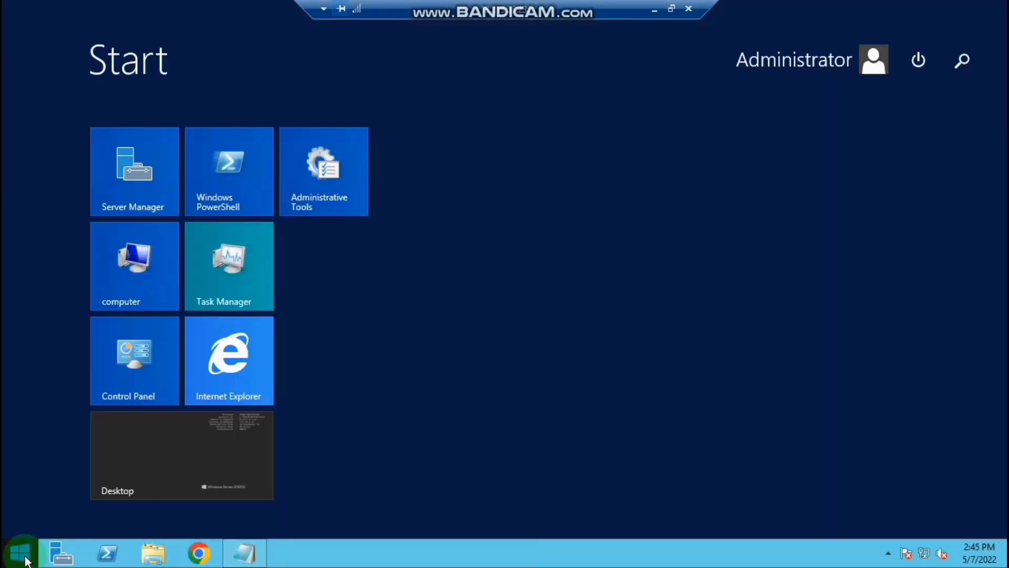
click(125, 389)
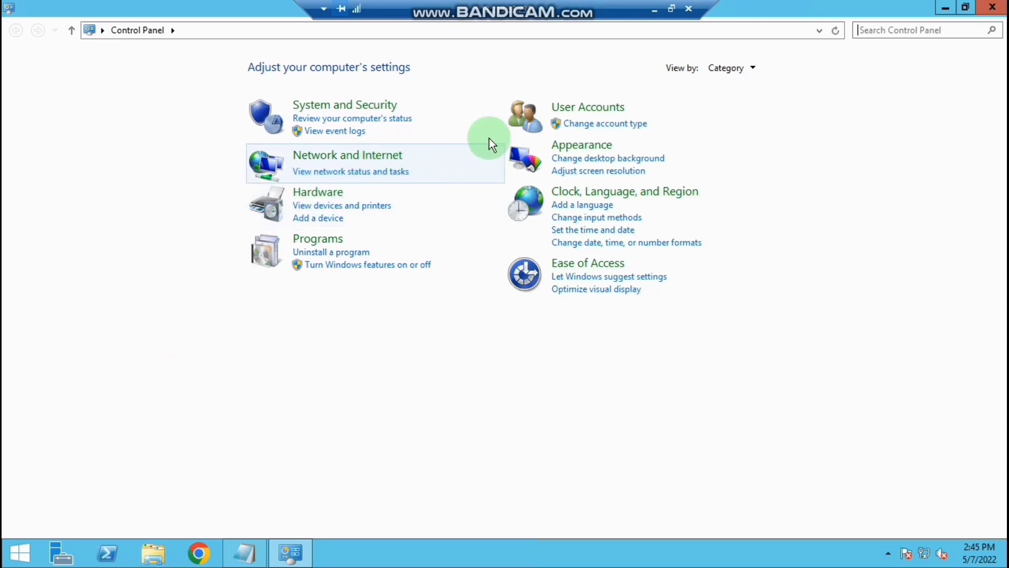
click(579, 108)
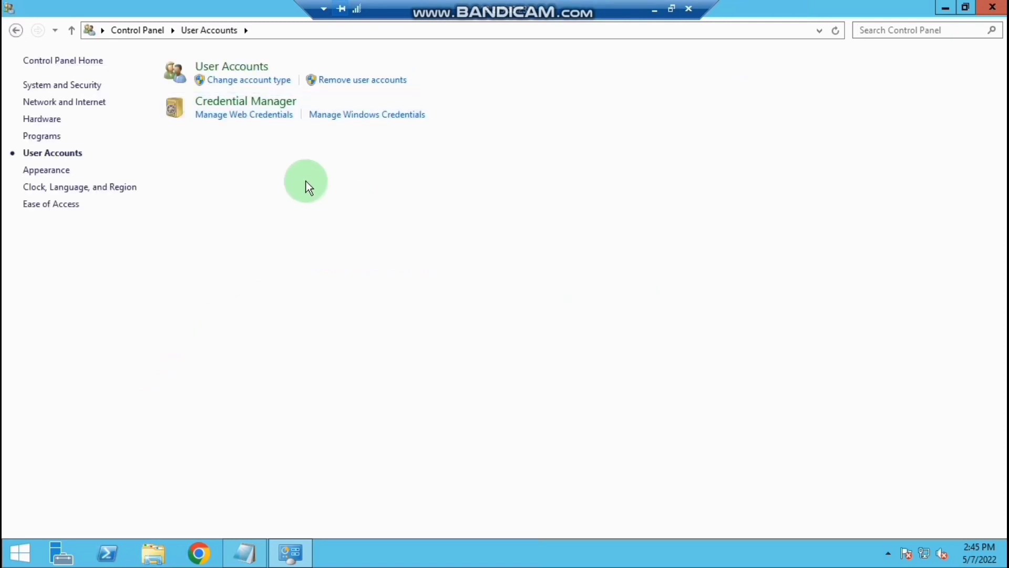
click(233, 73)
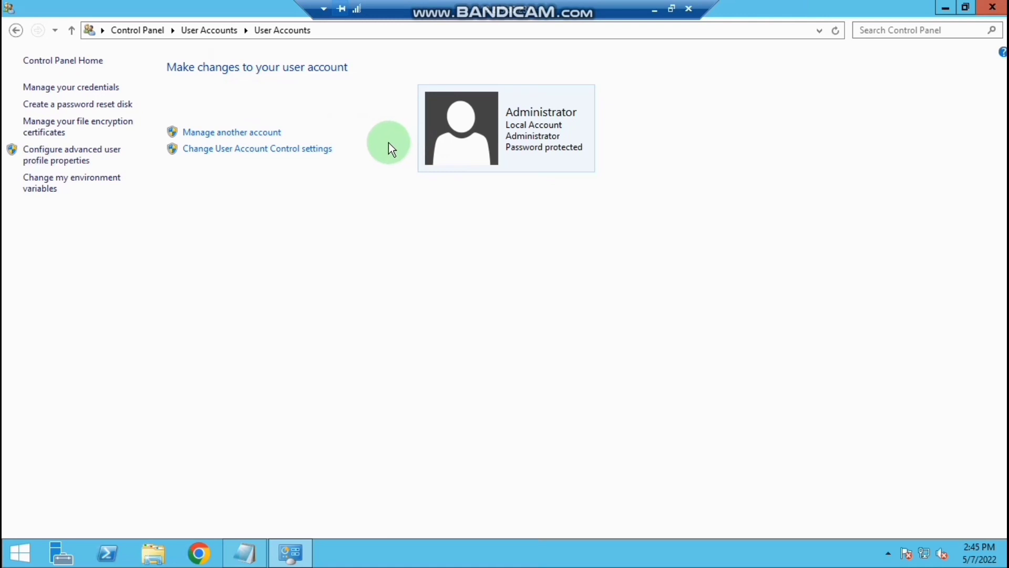
click(261, 135)
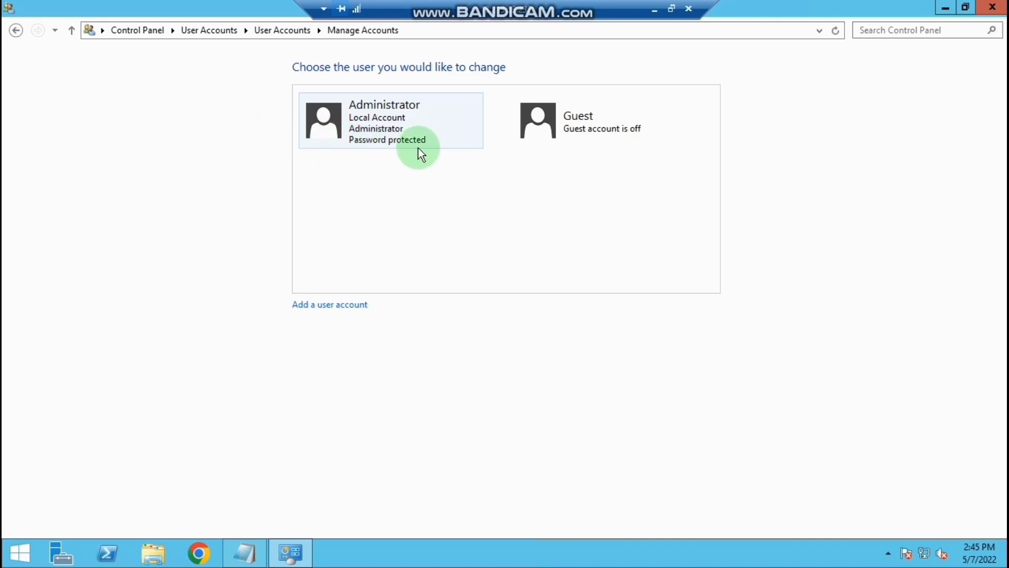
click(440, 118)
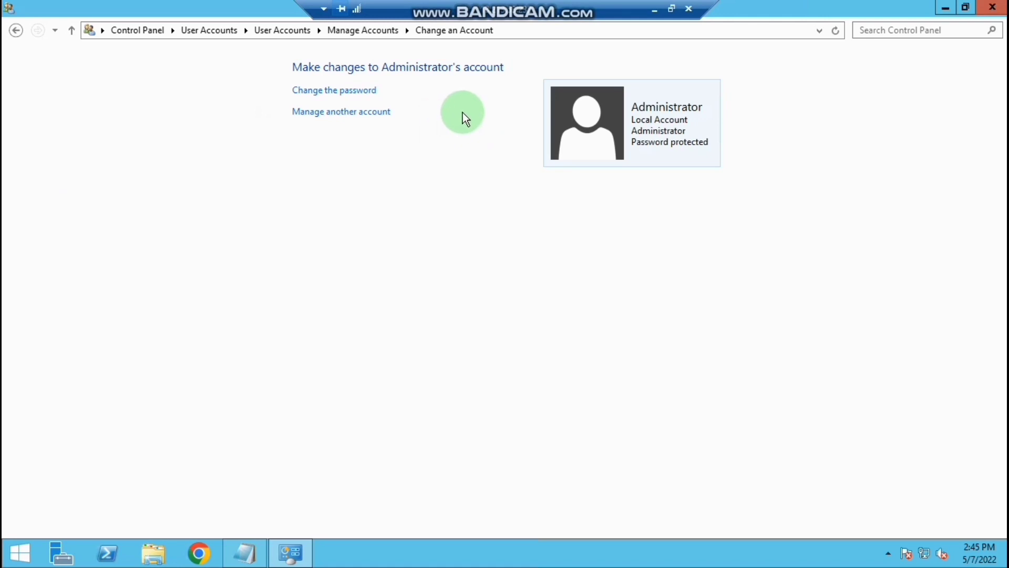
click(356, 91)
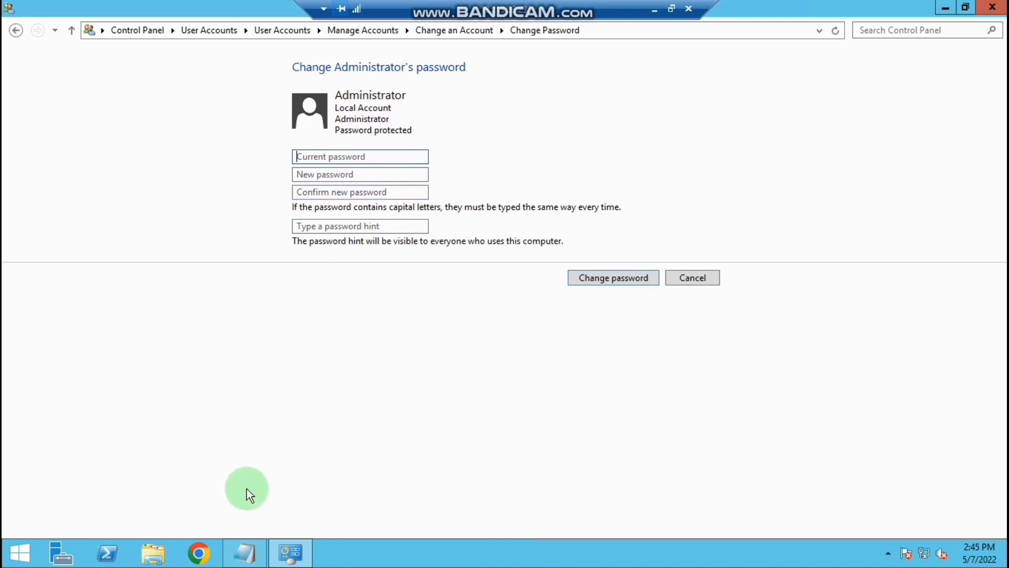
- Copy the old password from the server's Notepad note into the current password field of the Administrator account
click(250, 555)
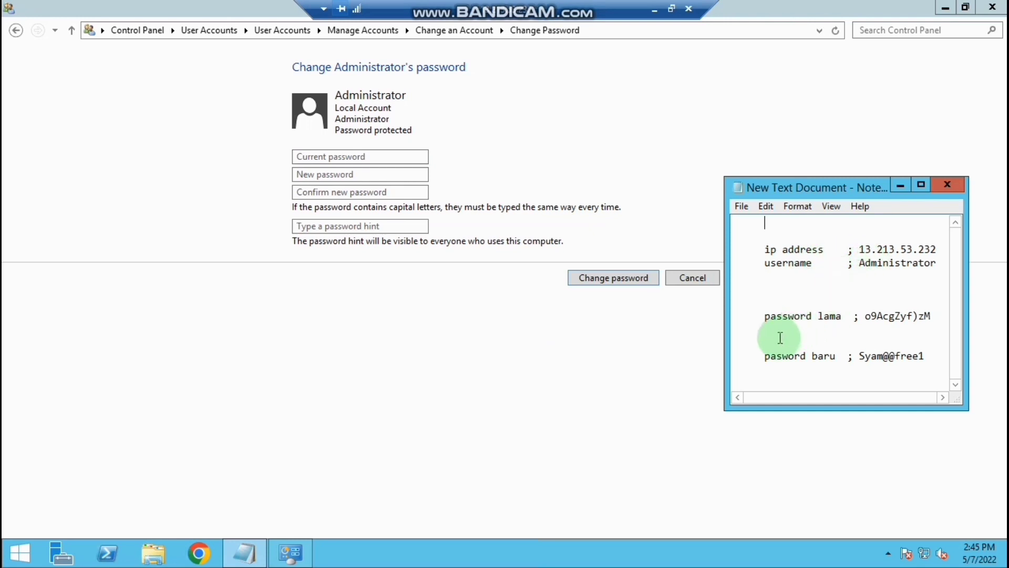
click(866, 316)
drag(867, 316, 935, 318)
right_click(935, 318)
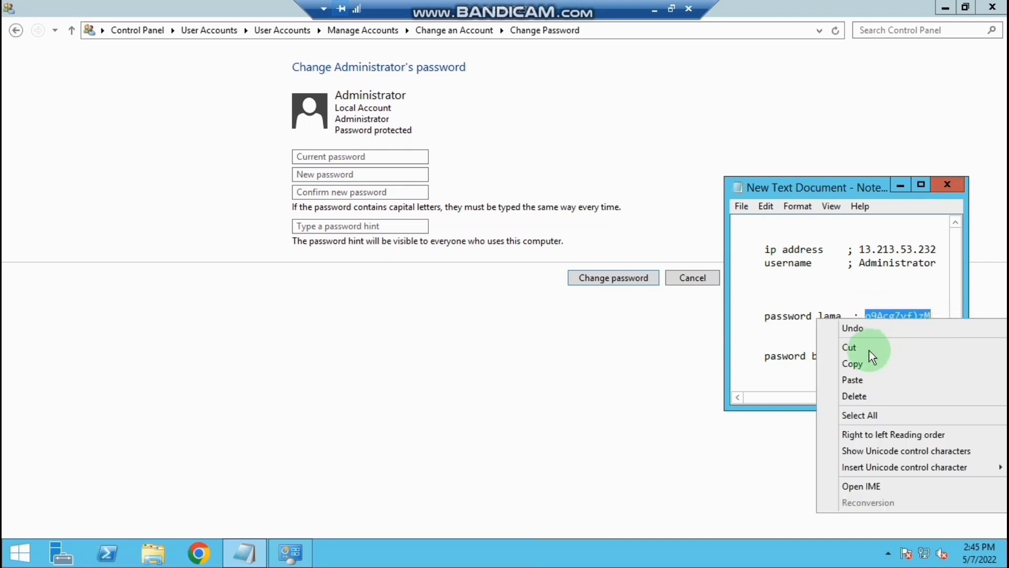
click(860, 366)
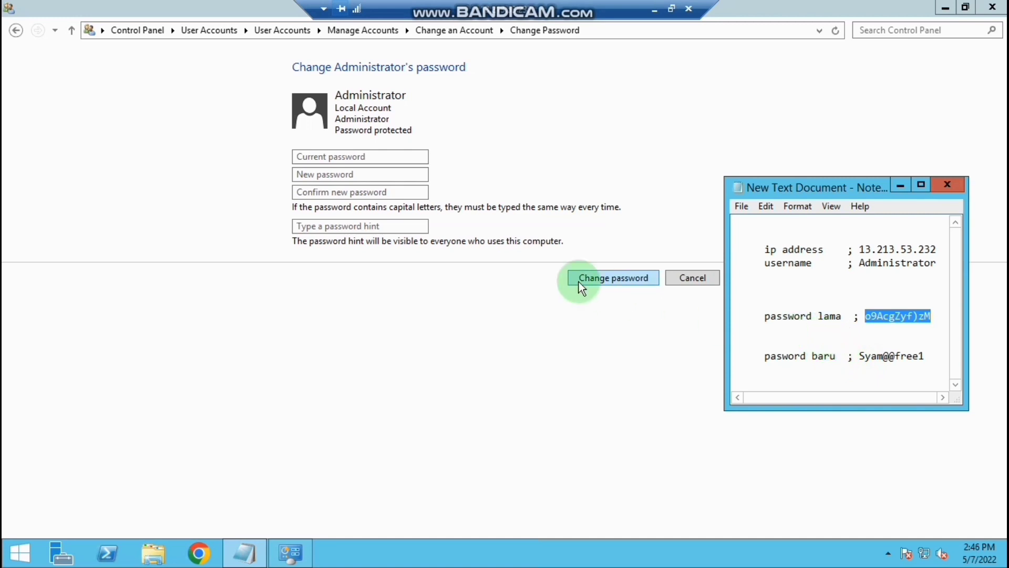
click(326, 154)
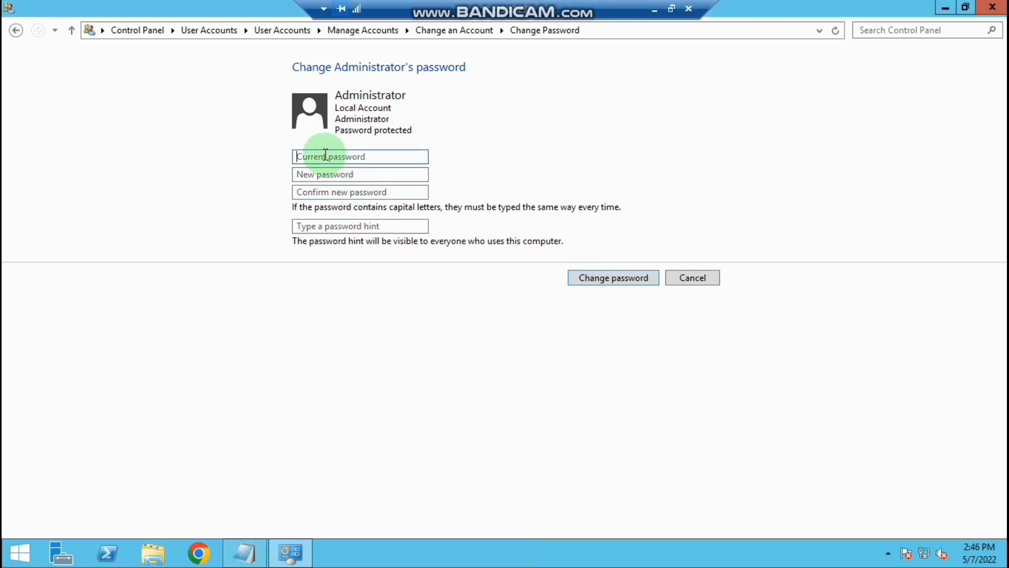
right_click(325, 156)
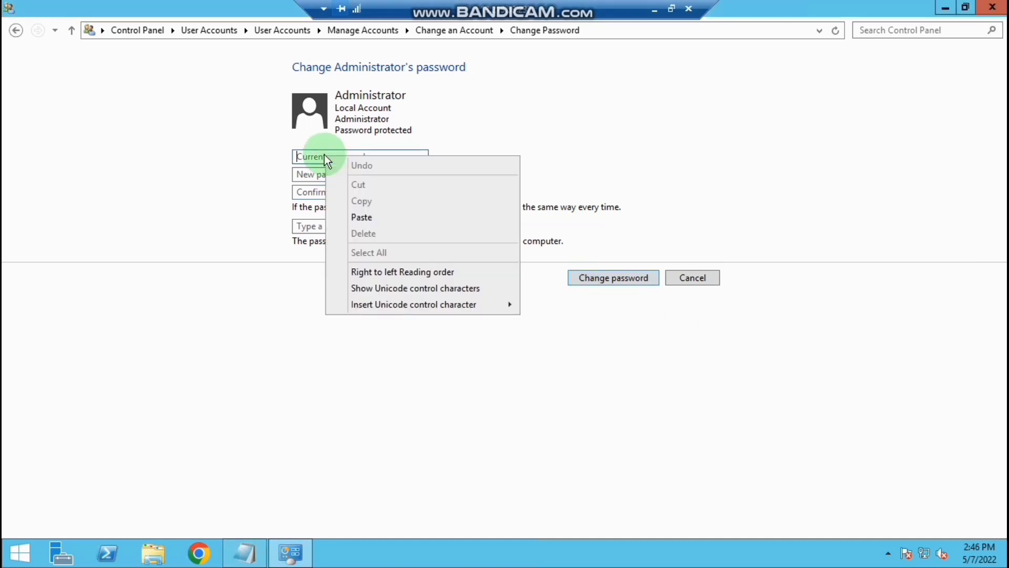
click(354, 213)
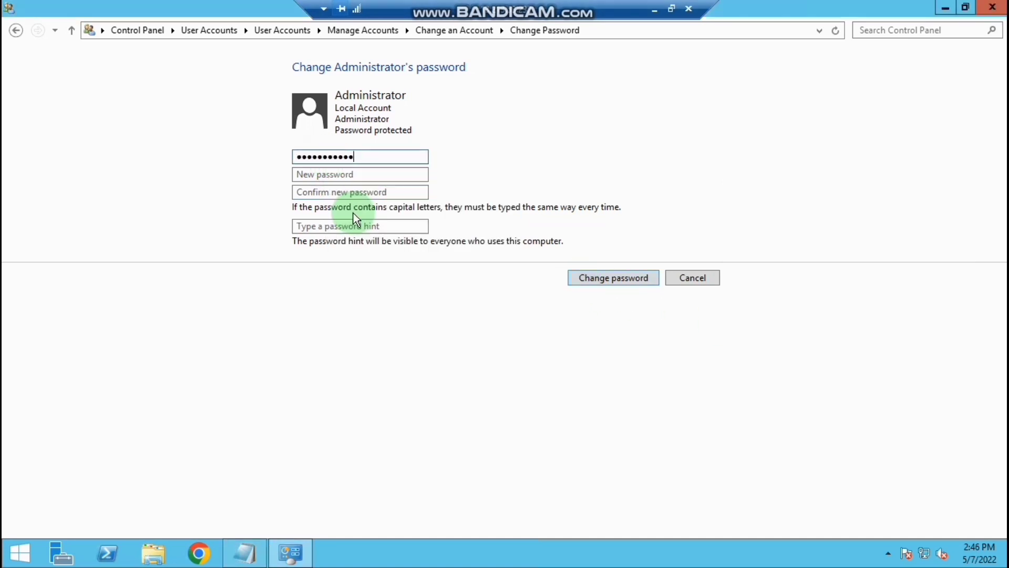
- Copy the new password from the Notepad note into the new password field
click(334, 180)
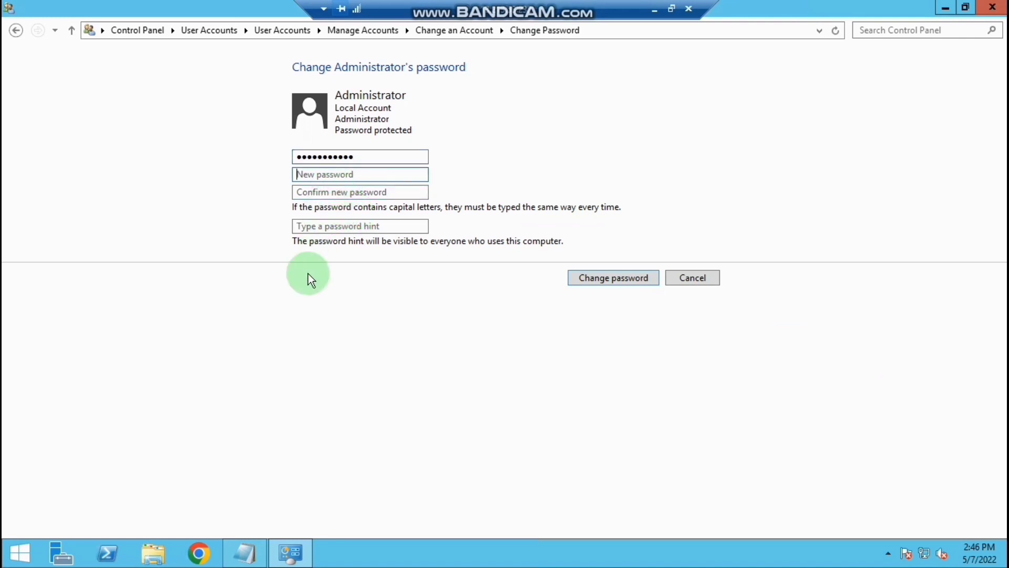
click(244, 556)
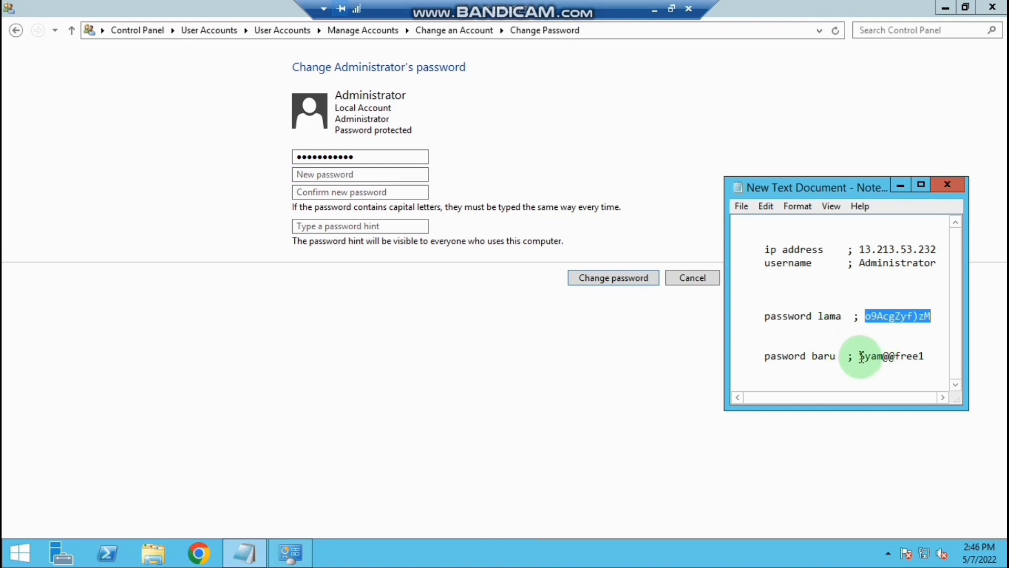
drag(860, 356, 927, 358)
right_click(926, 357)
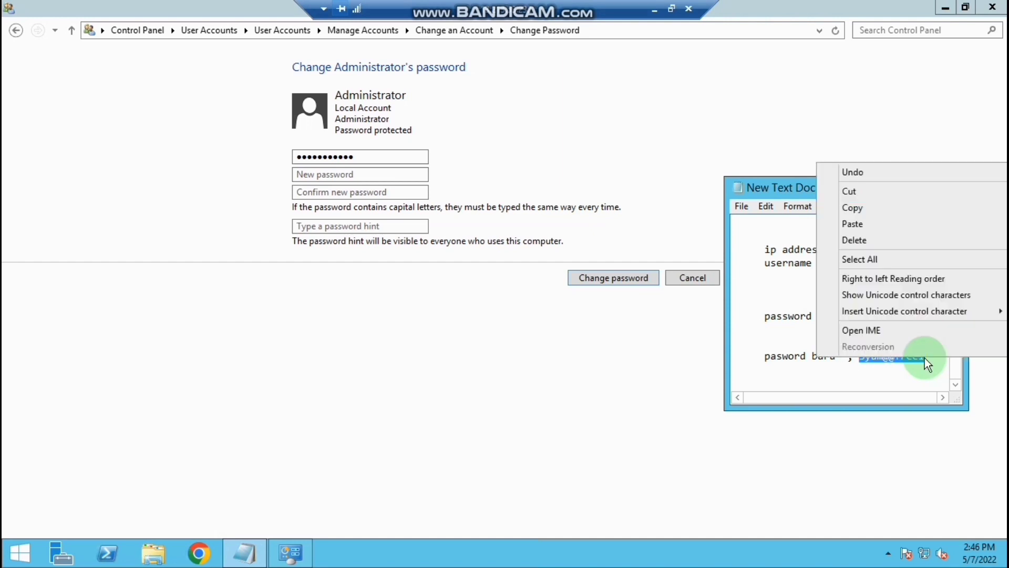
click(884, 207)
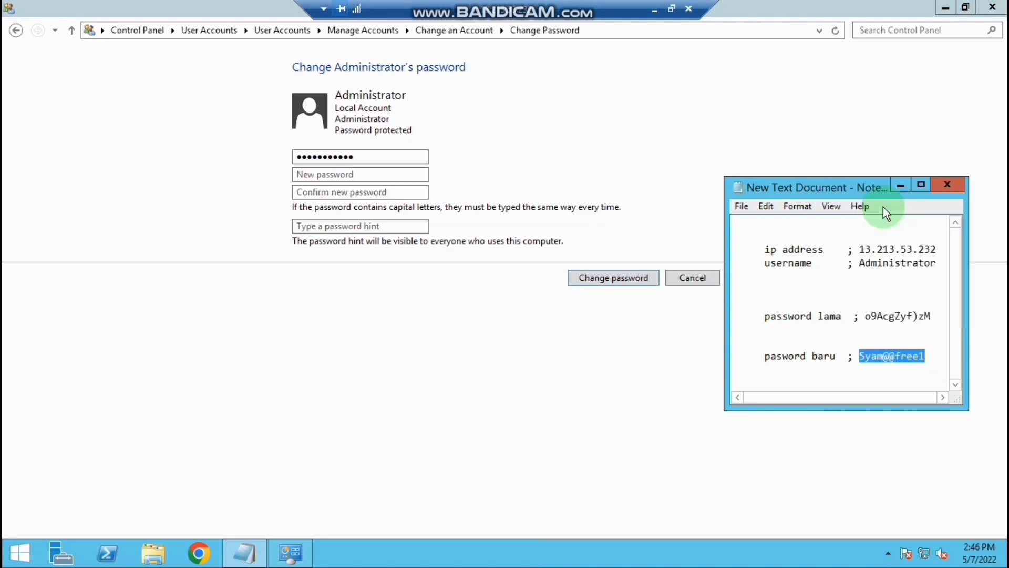
click(391, 175)
right_click(391, 174)
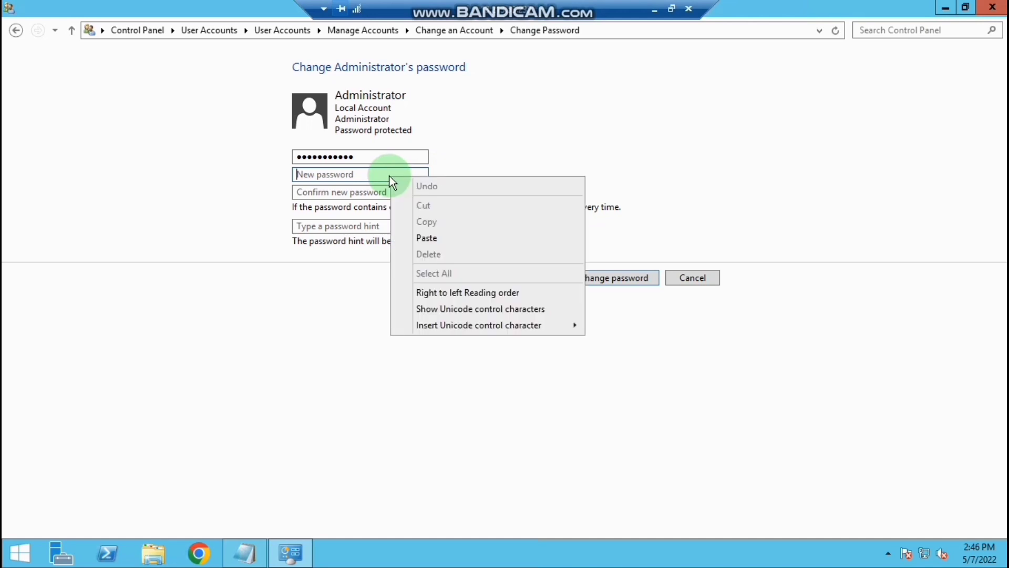
click(409, 237)
- Paste the new password into the confirmation field and apply the Administrator password change
click(302, 190)
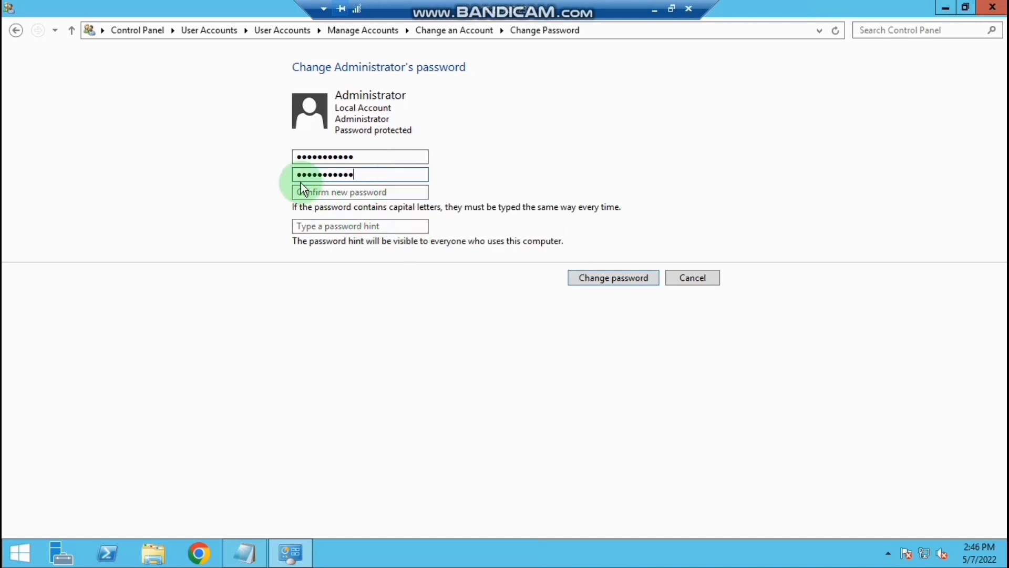
right_click(302, 191)
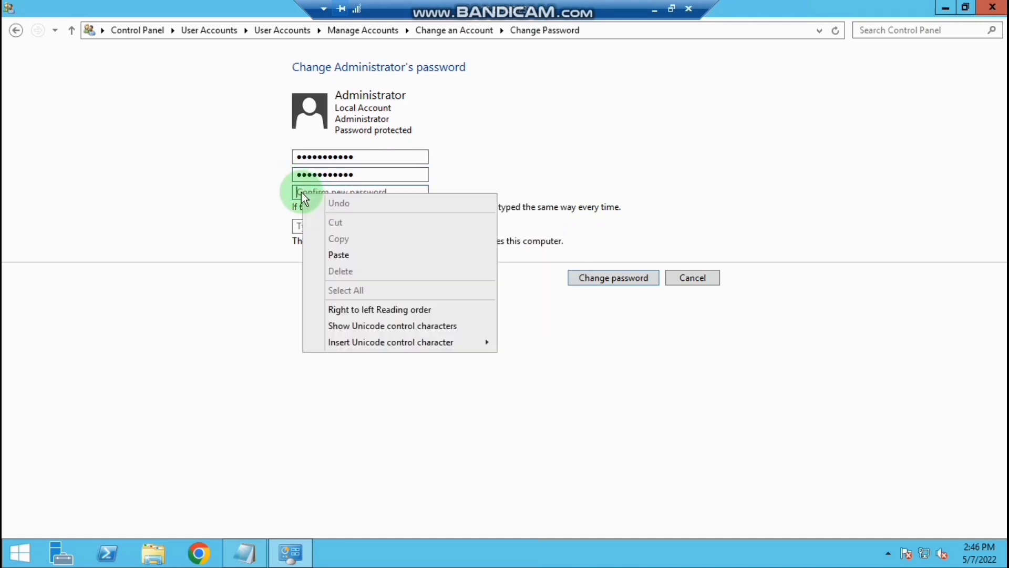
click(333, 256)
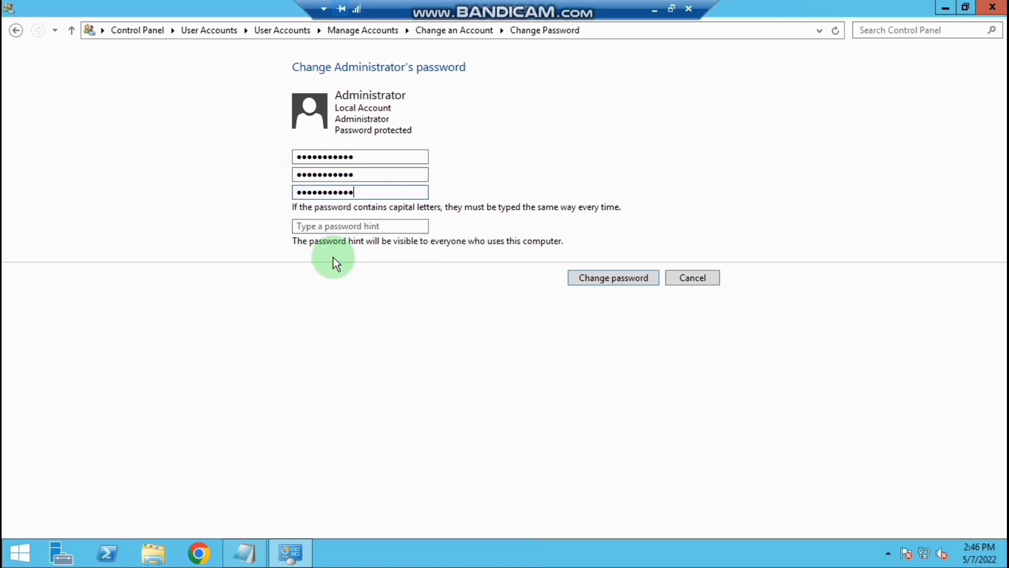
click(595, 276)
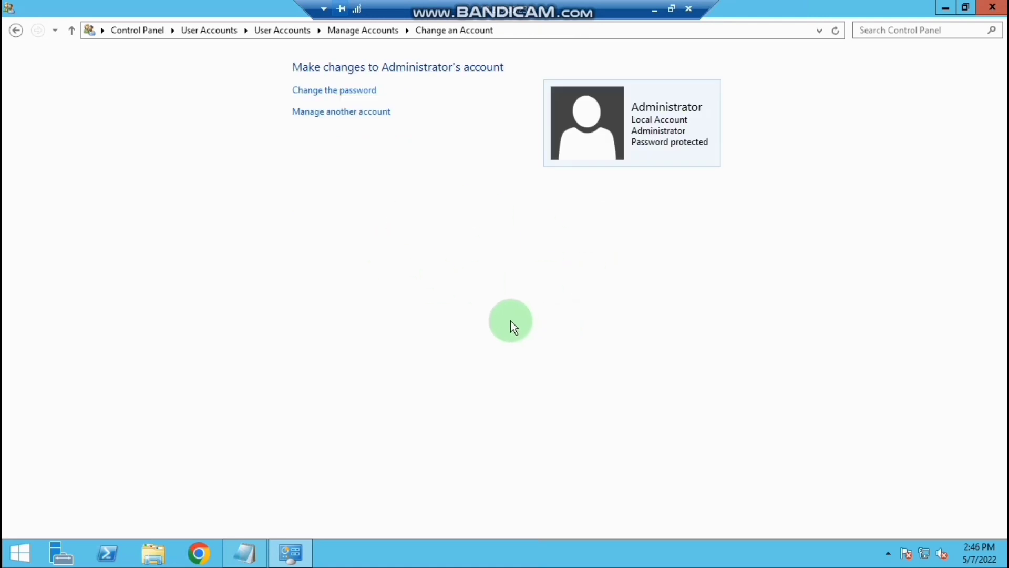
- Close the Control Panel window and disconnect the remote desktop session
click(992, 7)
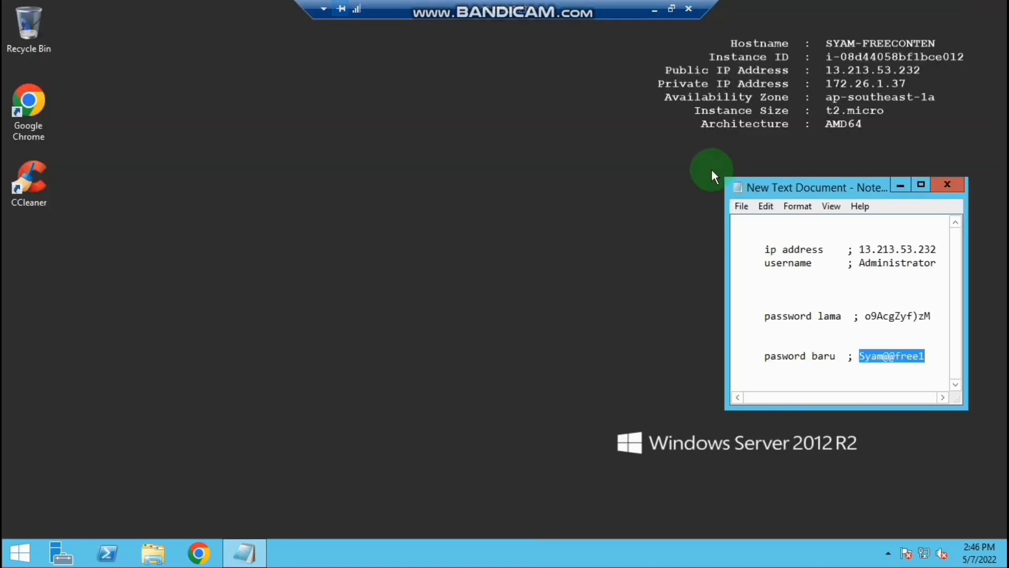
click(689, 10)
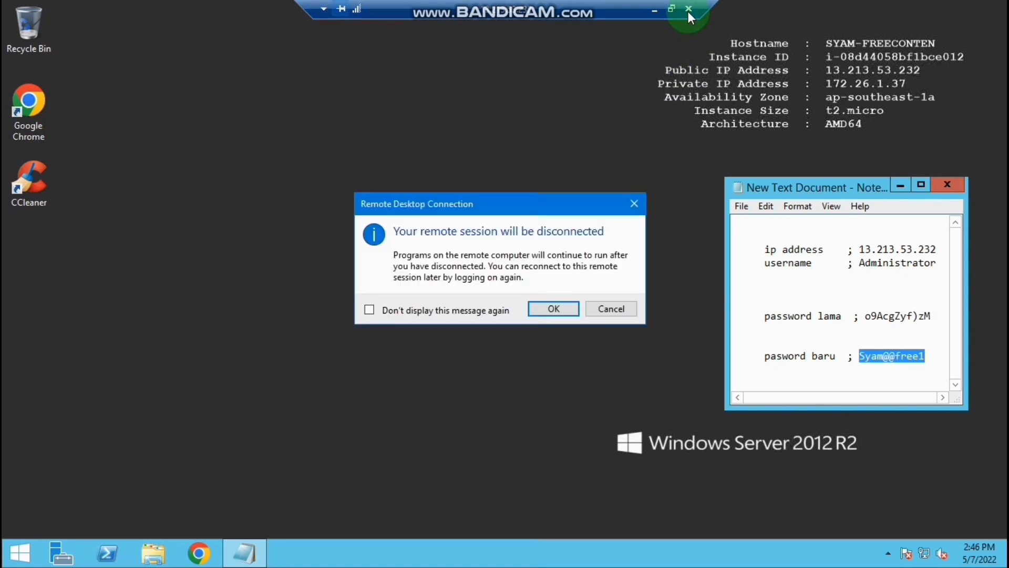
click(554, 309)
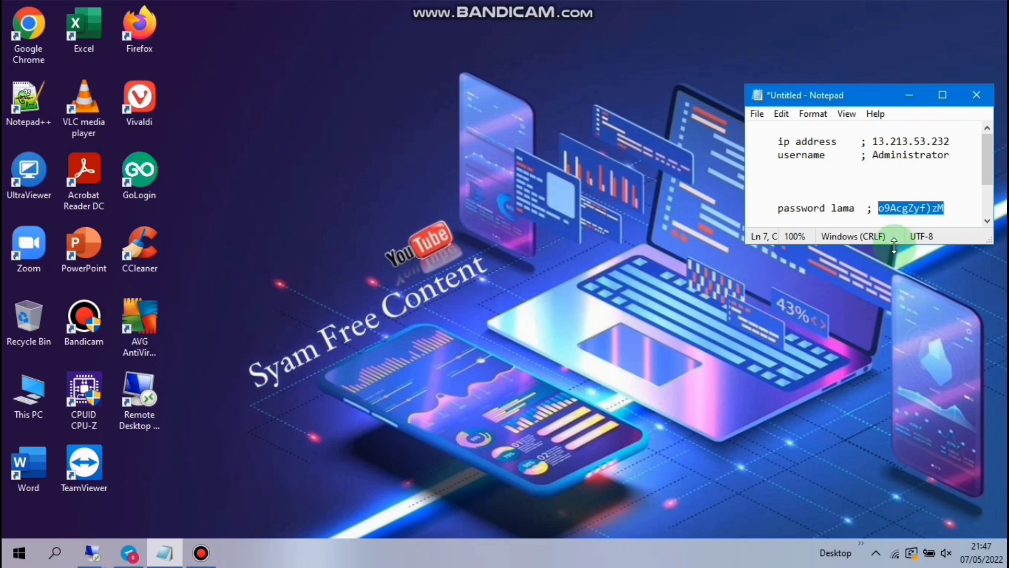
- Enlarge the local Notepad window down to the new password line and reopen Remote Desktop Connection
drag(894, 244, 894, 292)
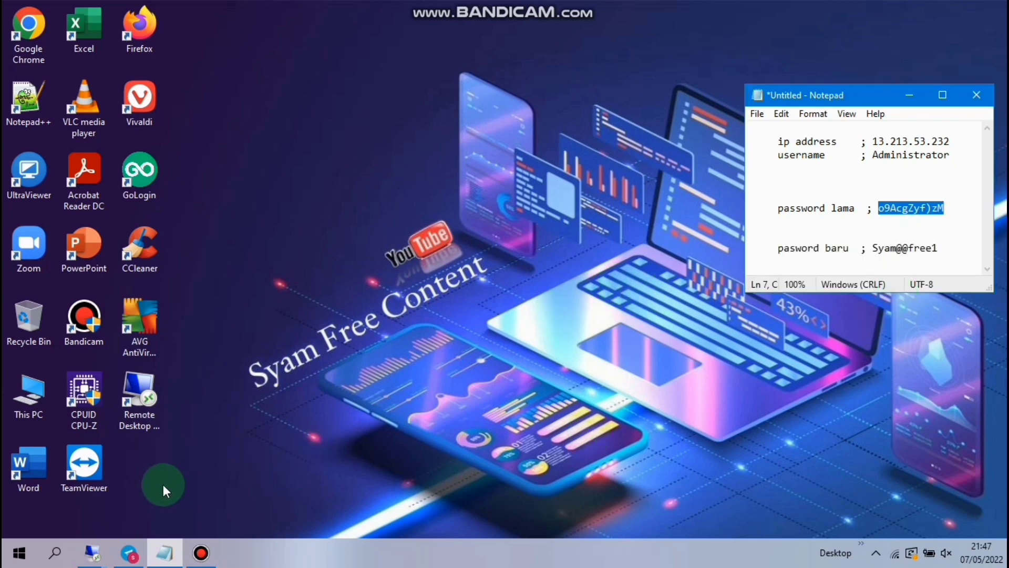
click(57, 552)
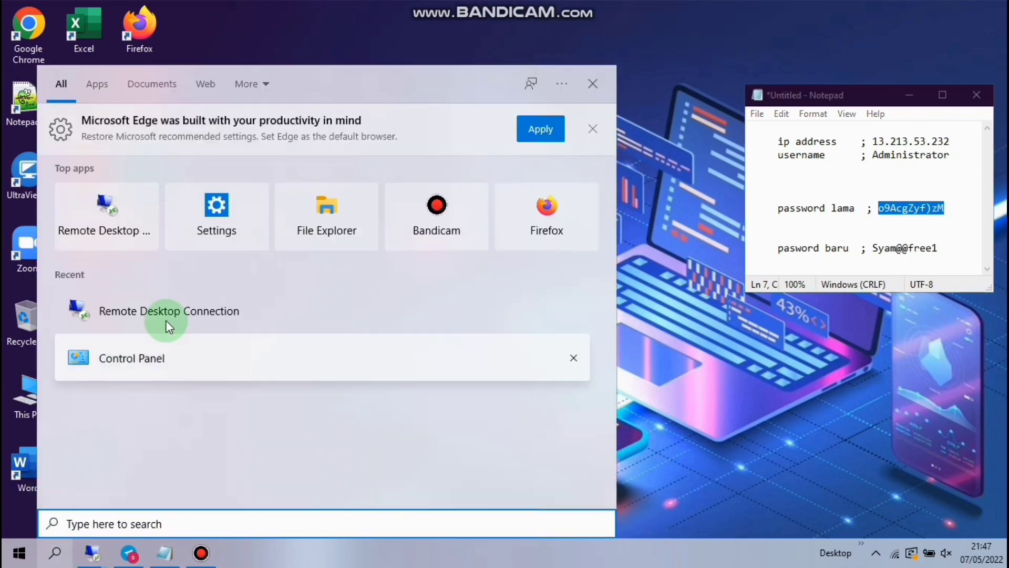
click(202, 313)
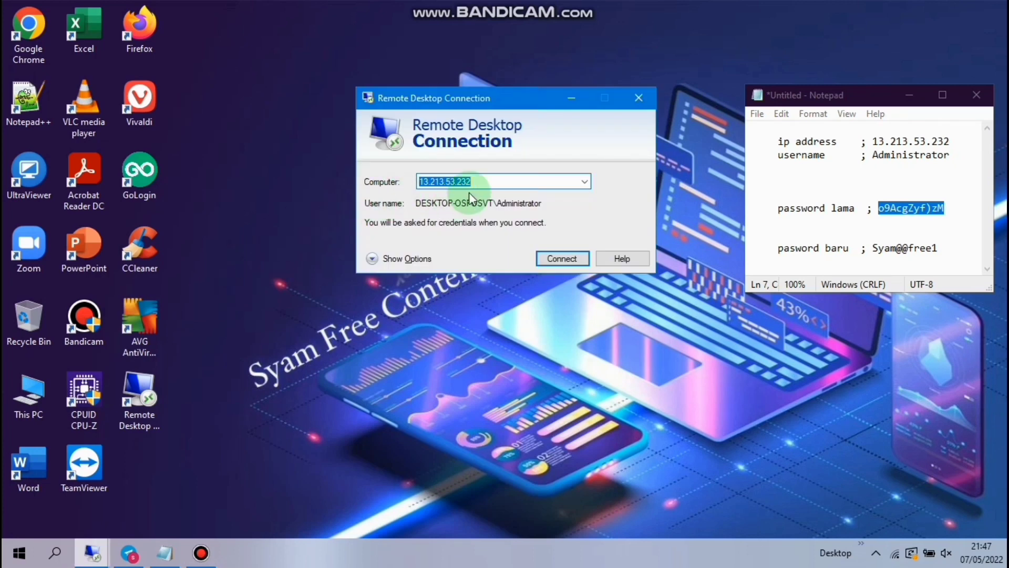
- Start the connection to 13.213.53.232 and copy the new password from the Notepad note
click(579, 258)
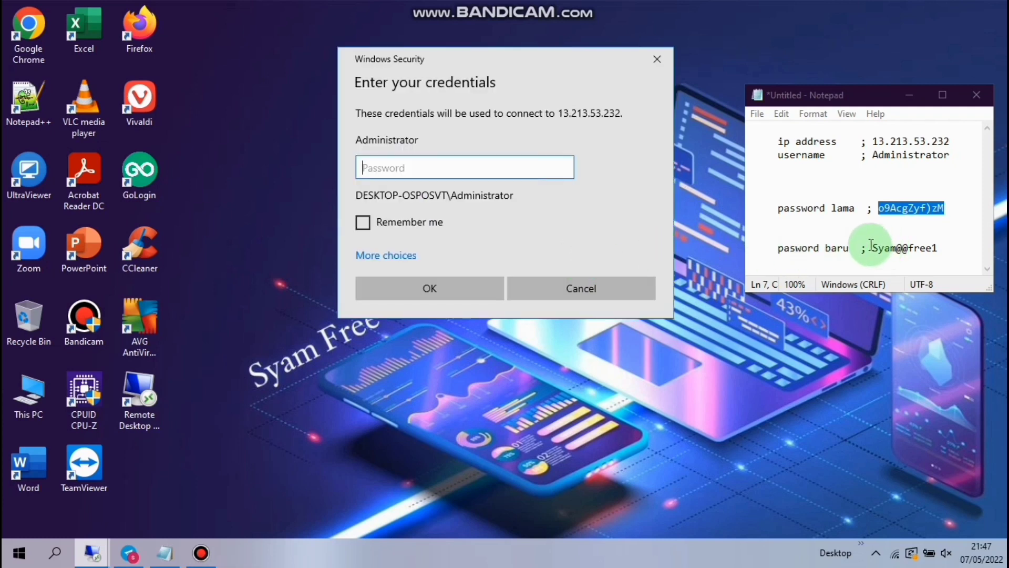
drag(872, 247, 939, 253)
right_click(939, 255)
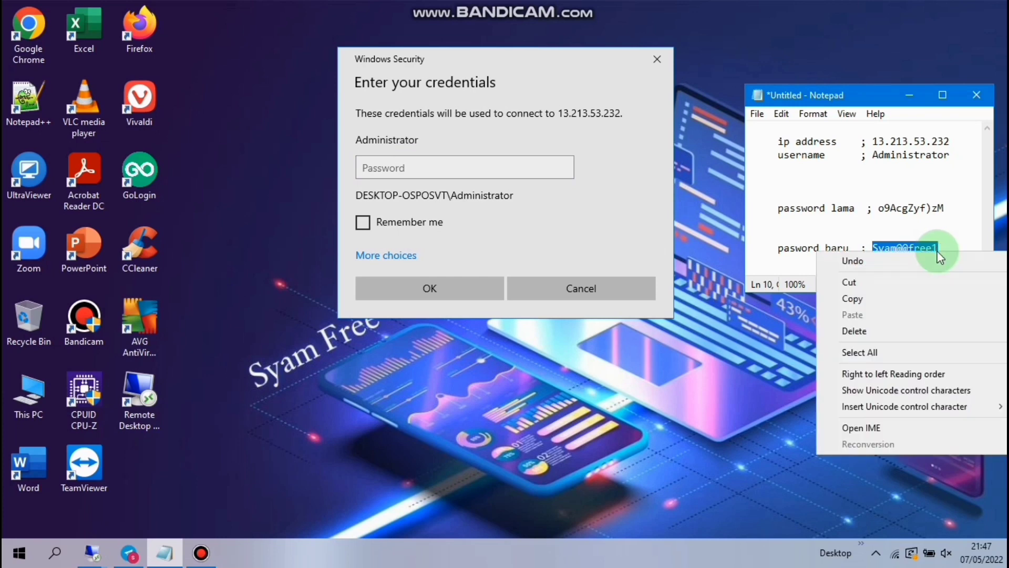
click(881, 298)
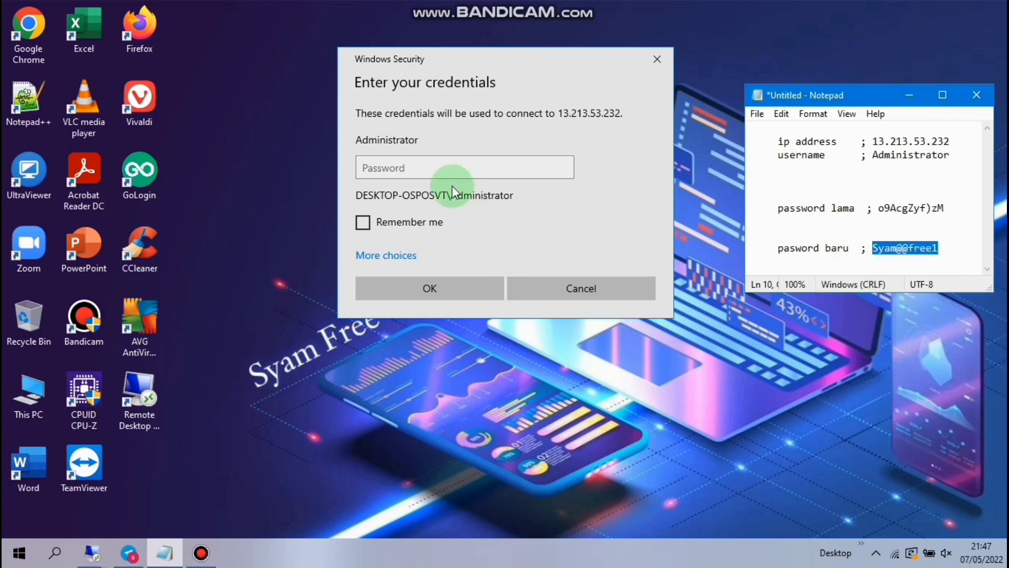
- Paste the new Administrator password into the credentials prompt, submit it, and accept connecting despite the certificate errors
click(402, 167)
right_click(402, 166)
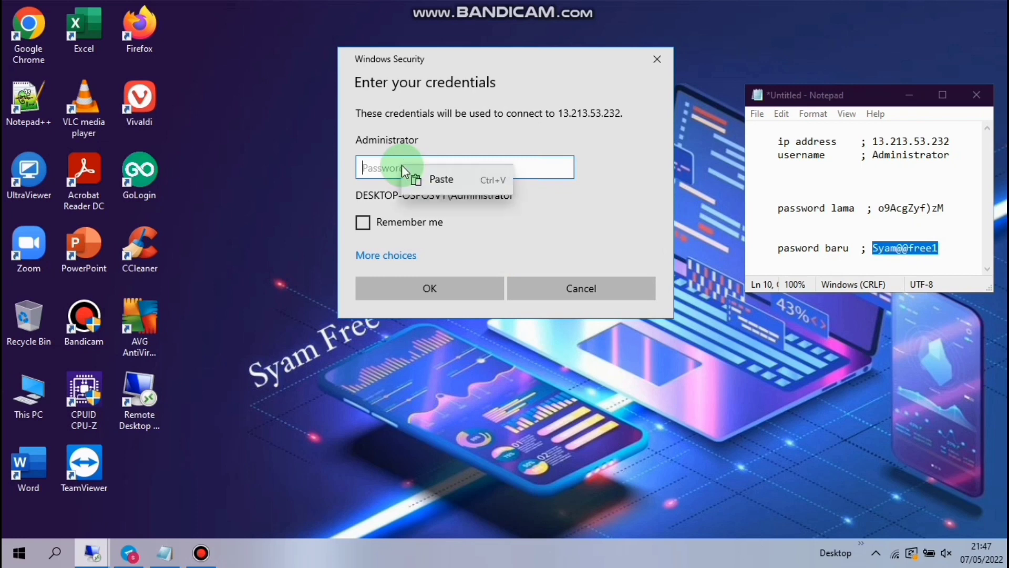
click(425, 174)
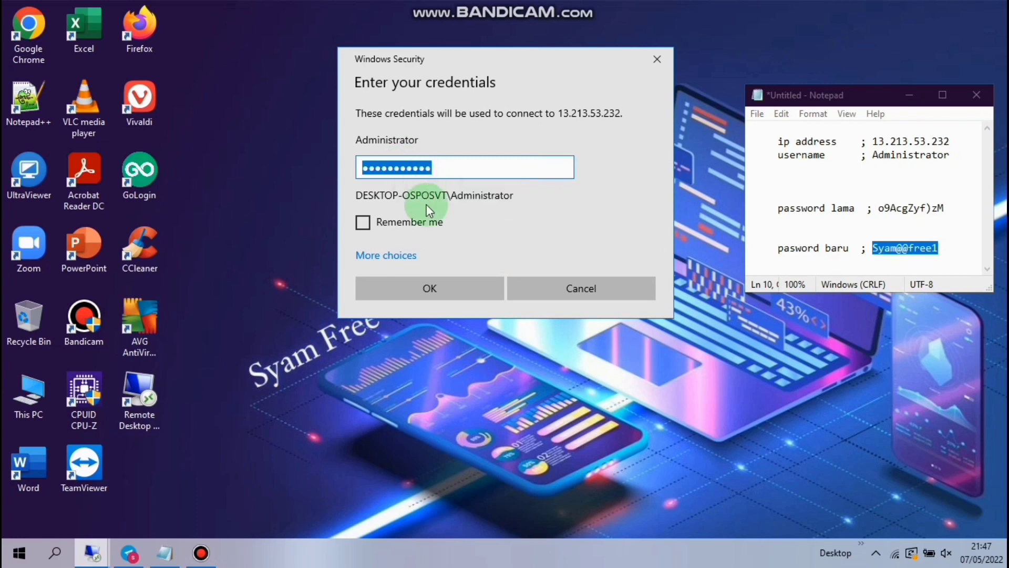
click(435, 287)
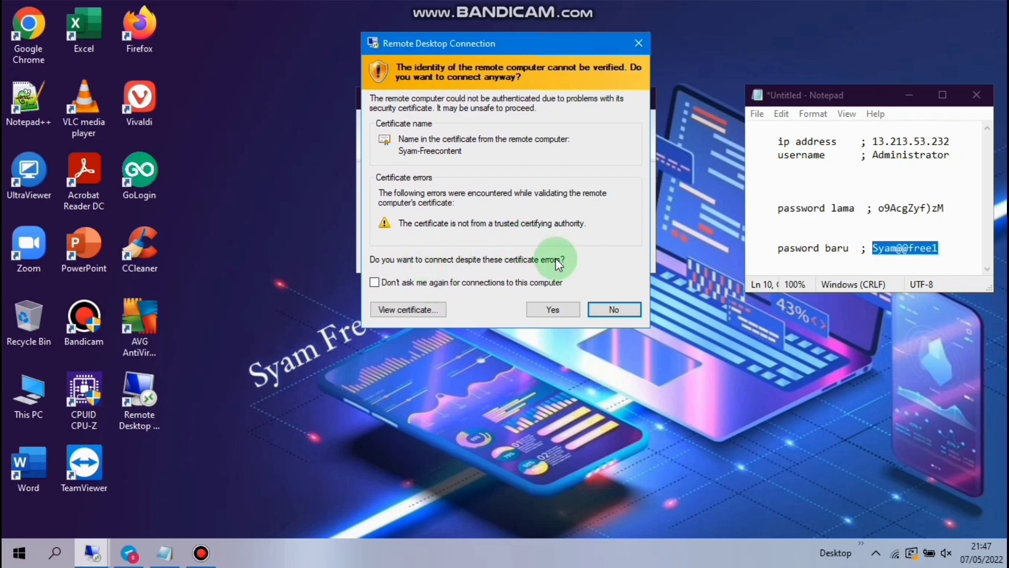
click(553, 310)
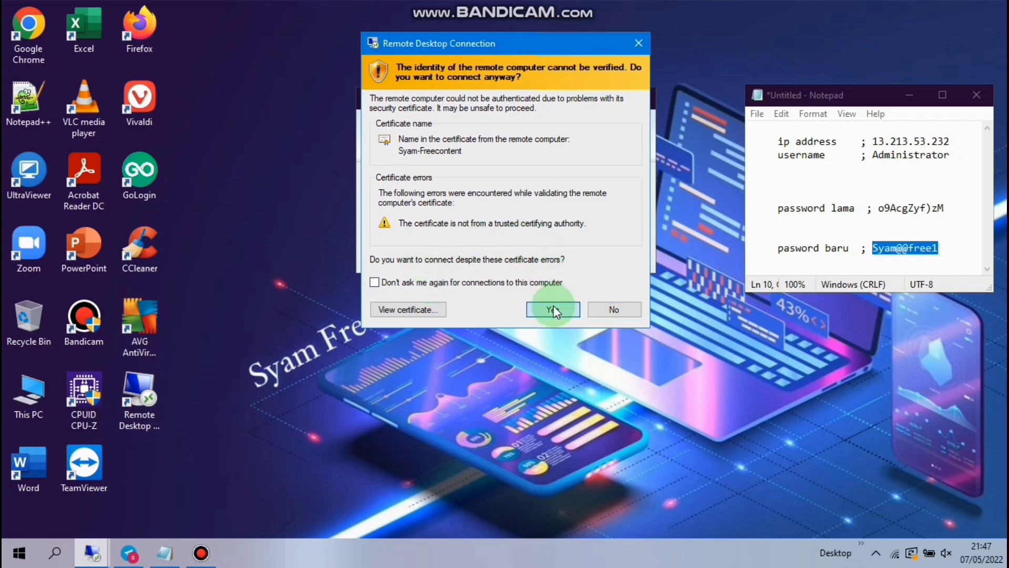